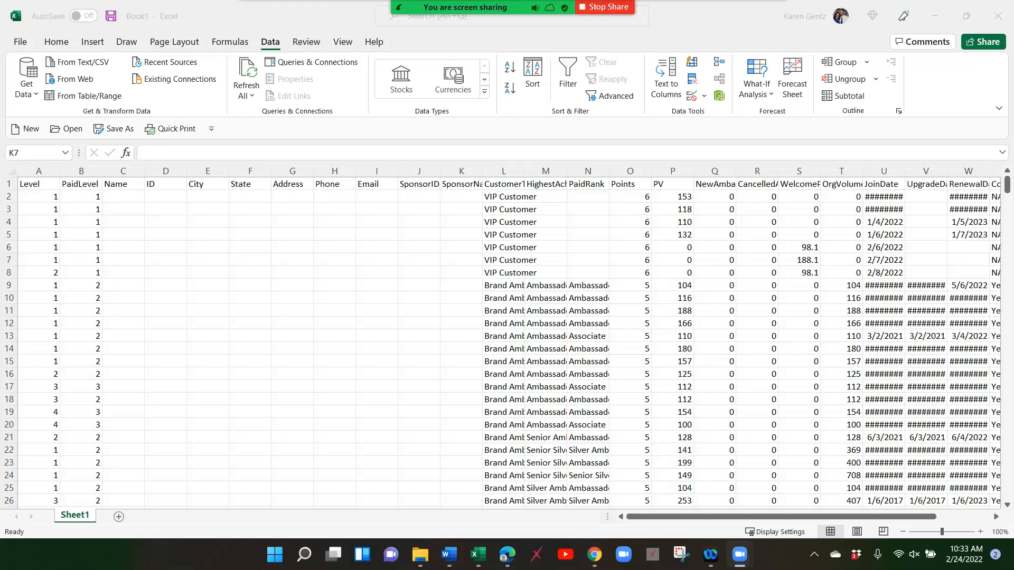
Copy all data from Book1's Sheet1 and paste it at A1 of the PASTE HERE sheet in the NEW Sr. Gold Tracker workbook
{"action": "key", "text": "ctrl+a"}
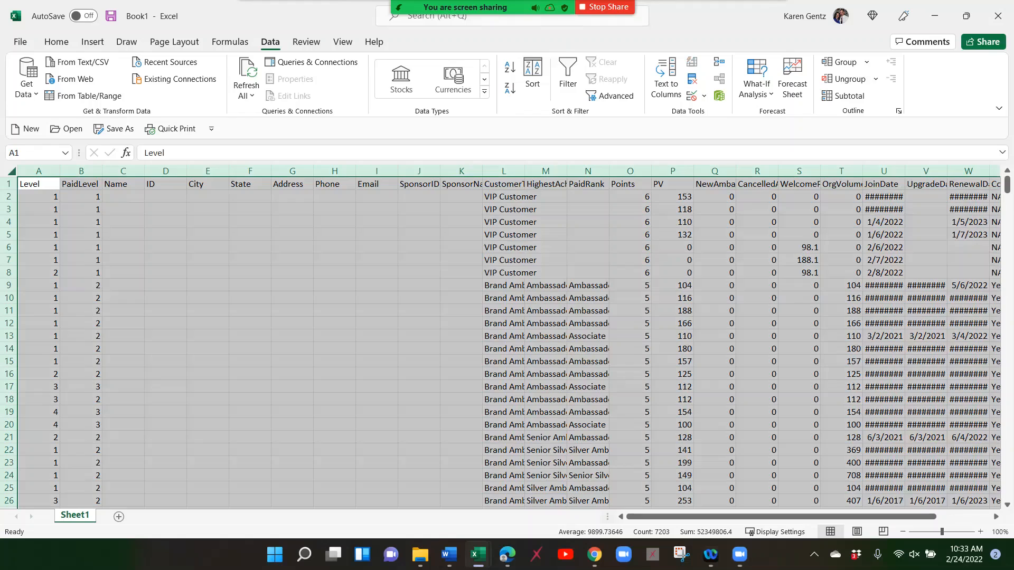
{"action": "right_click", "coordinate": [98, 215]}
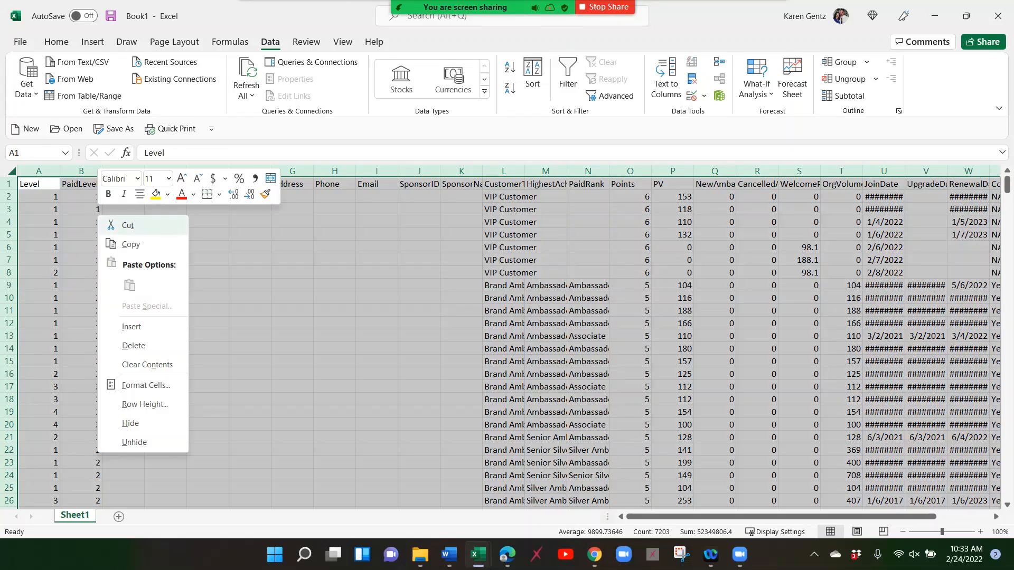
{"action": "left_click", "coordinate": [130, 244]}
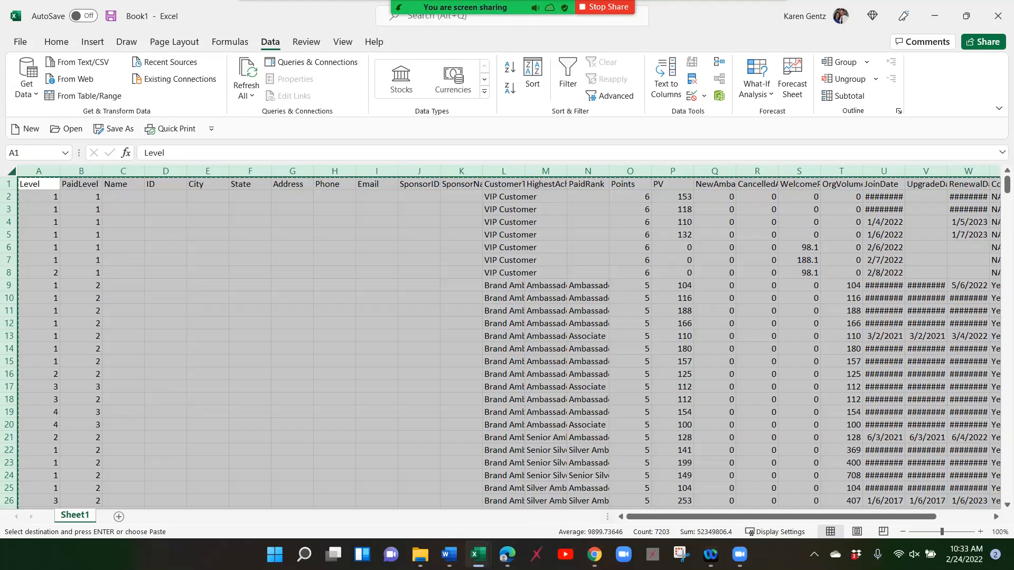
{"action": "mouse_move", "coordinate": [476, 554]}
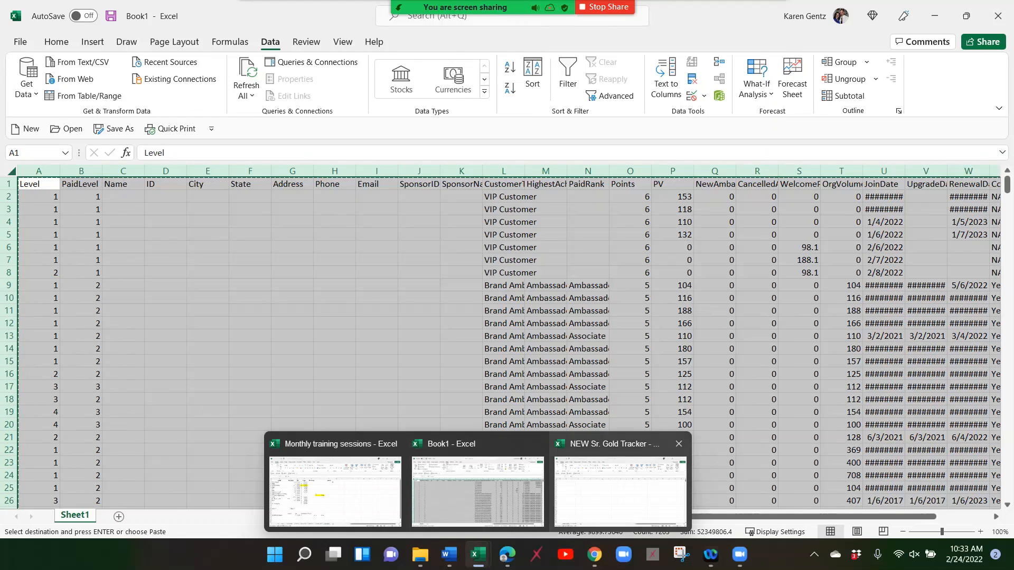
{"action": "left_click", "coordinate": [621, 491]}
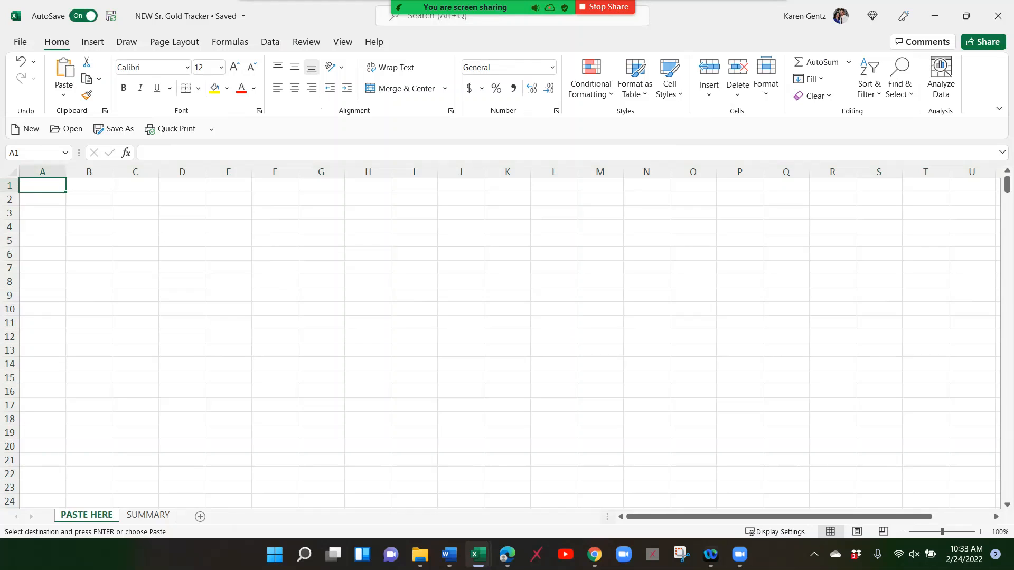
{"action": "key", "text": "ctrl+v"}
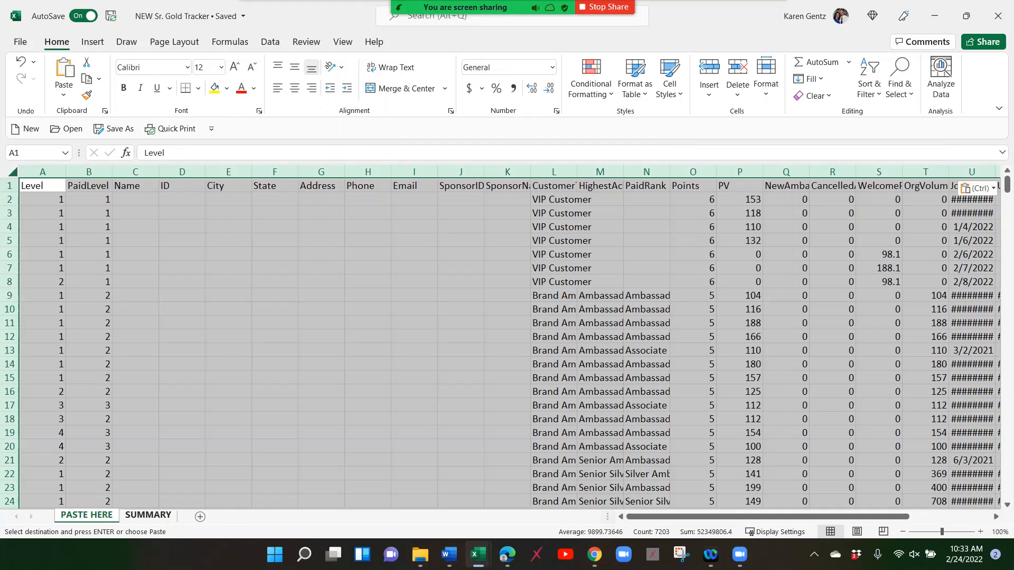
Review the SUMMARY sheet's current points, daily tracker table and points and orders needed per rank
{"action": "left_click", "coordinate": [147, 515]}
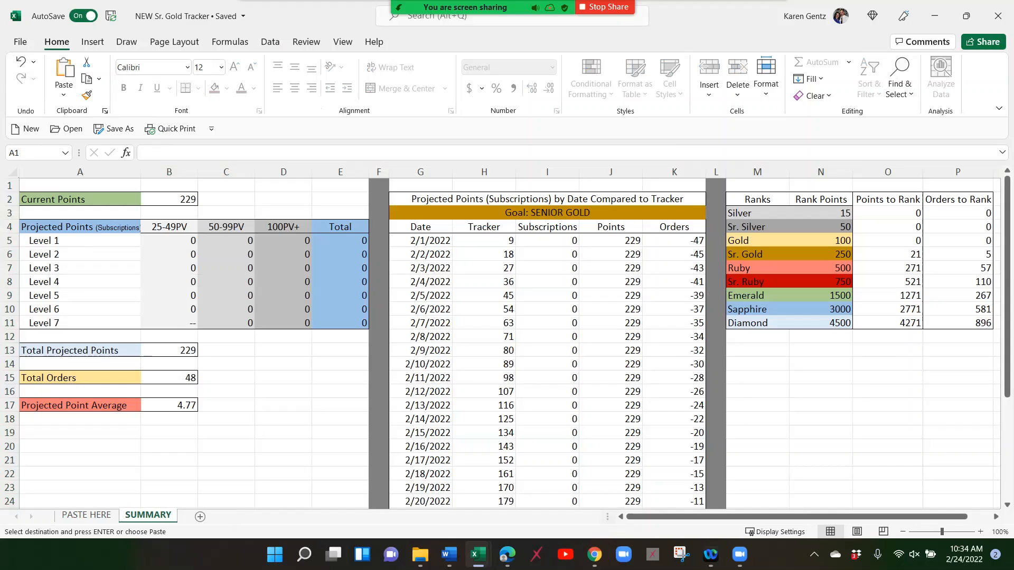
{"action": "scroll", "coordinate": [507, 344], "scroll_direction": "down", "scroll_amount": 4}
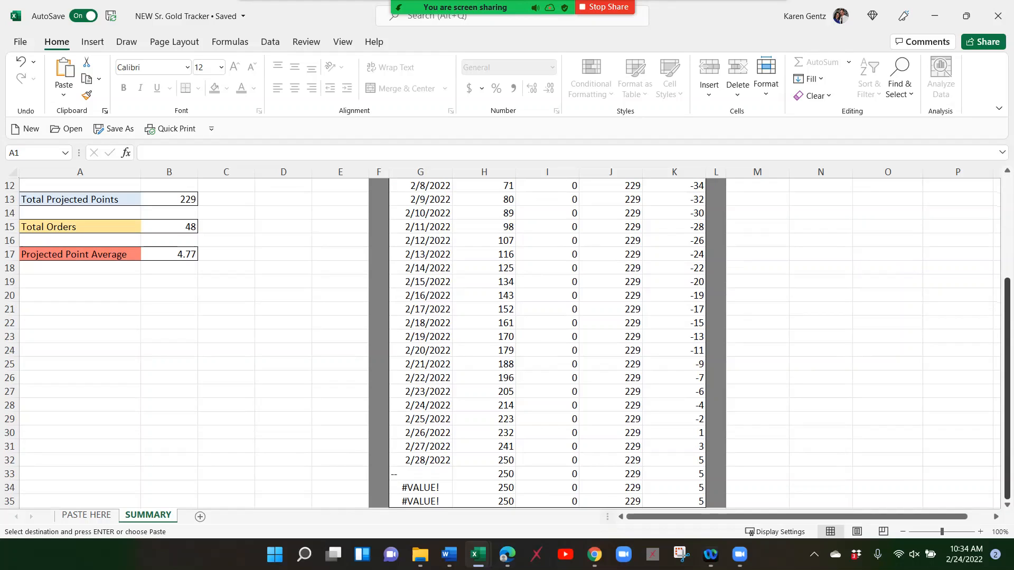
{"action": "scroll", "coordinate": [507, 343], "scroll_direction": "up", "scroll_amount": 4}
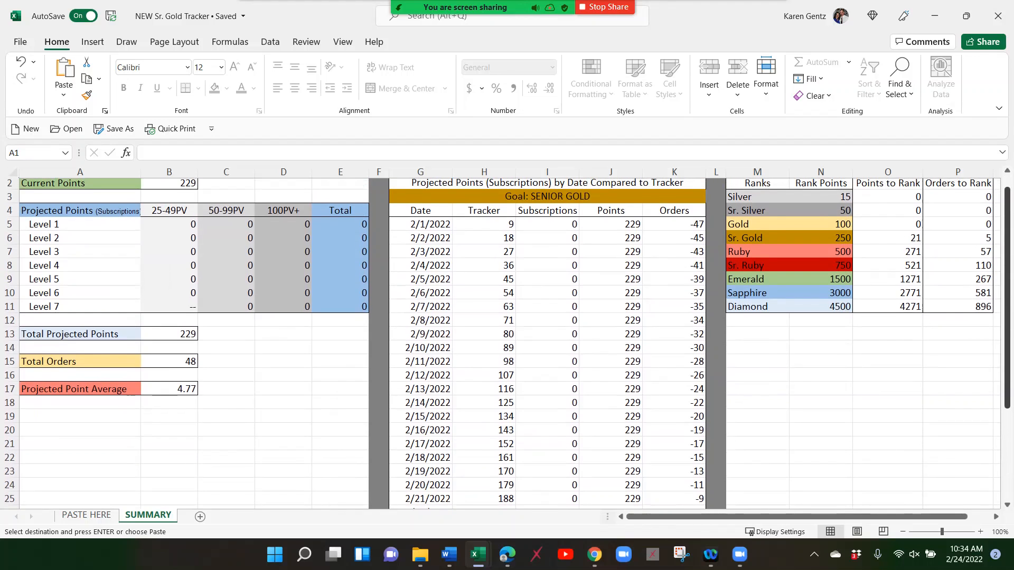
{"action": "scroll", "coordinate": [507, 343], "scroll_direction": "down", "scroll_amount": 3}
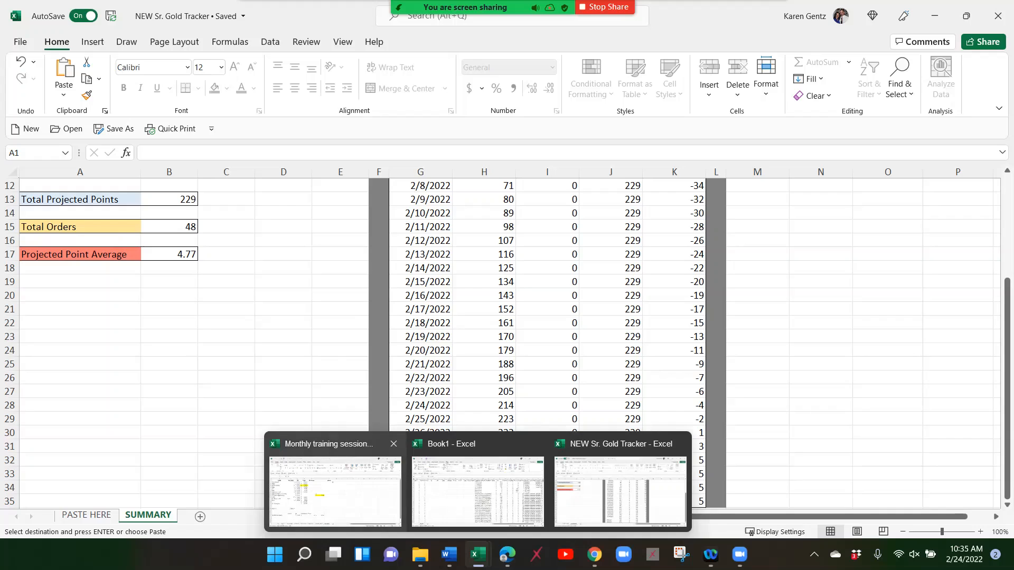
Switch back to the Book1 workbook and add a new blank worksheet after Sheet1
{"action": "left_click", "coordinate": [86, 515]}
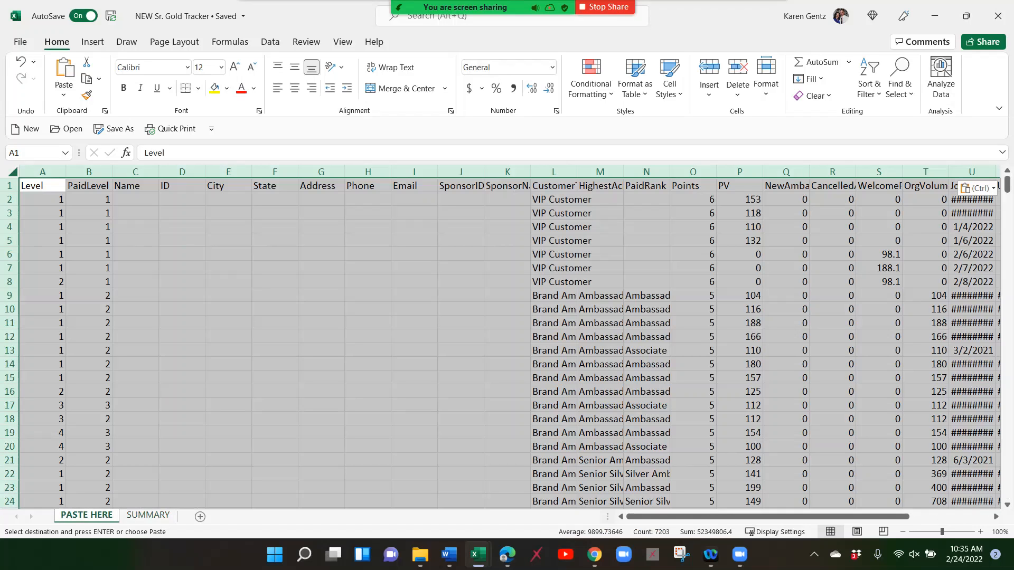
{"action": "mouse_move", "coordinate": [478, 554]}
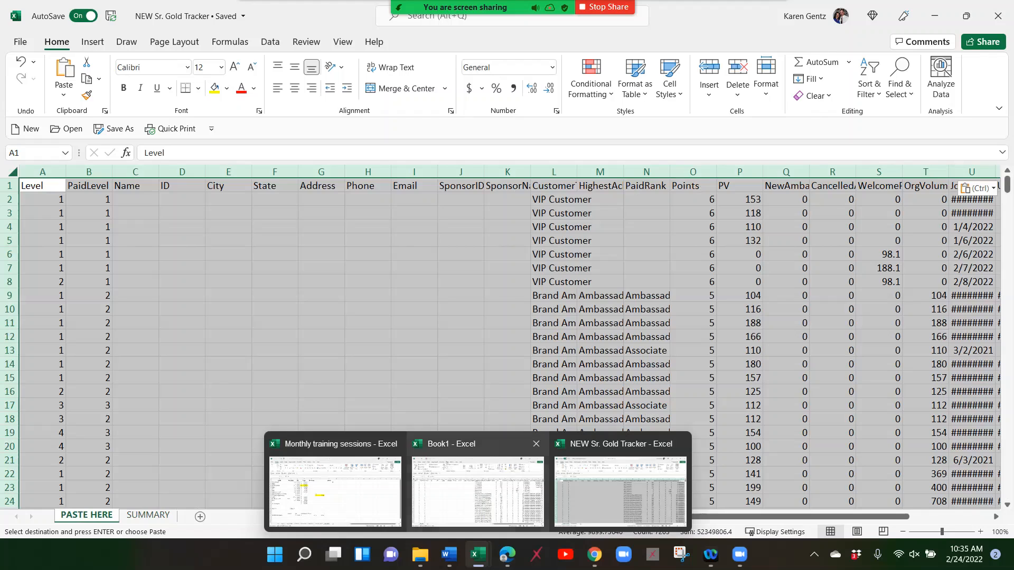
{"action": "left_click", "coordinate": [478, 478]}
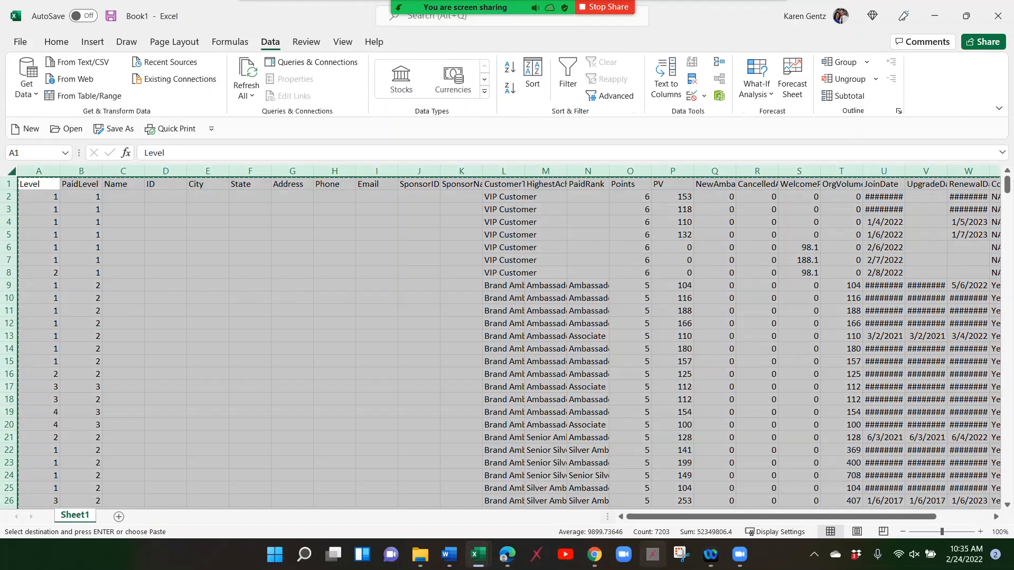
{"action": "left_click", "coordinate": [119, 517]}
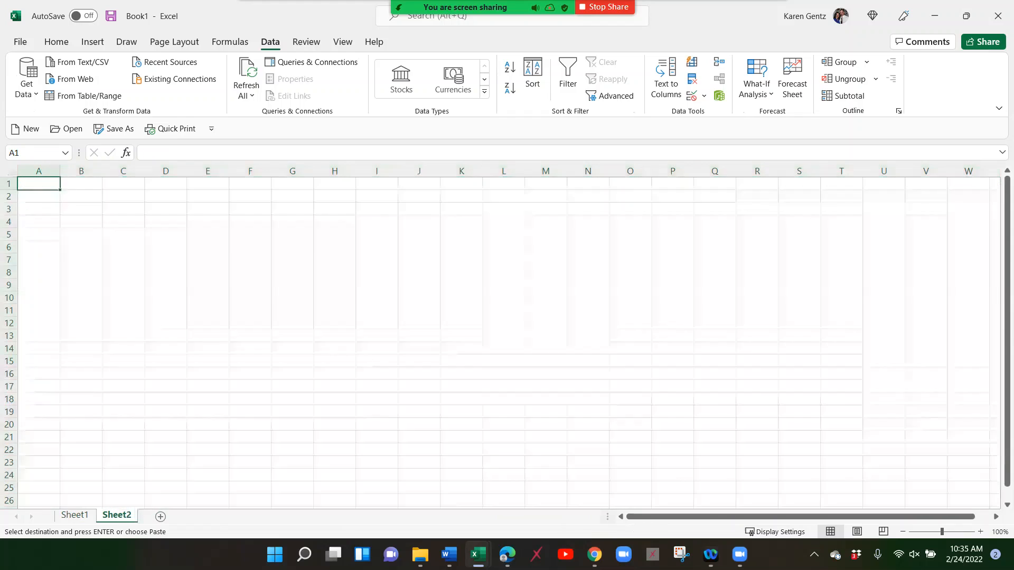
Enter the Senior Gold goal of 250 in C2 and the current points of 229 in C3
{"action": "left_click", "coordinate": [123, 196]}
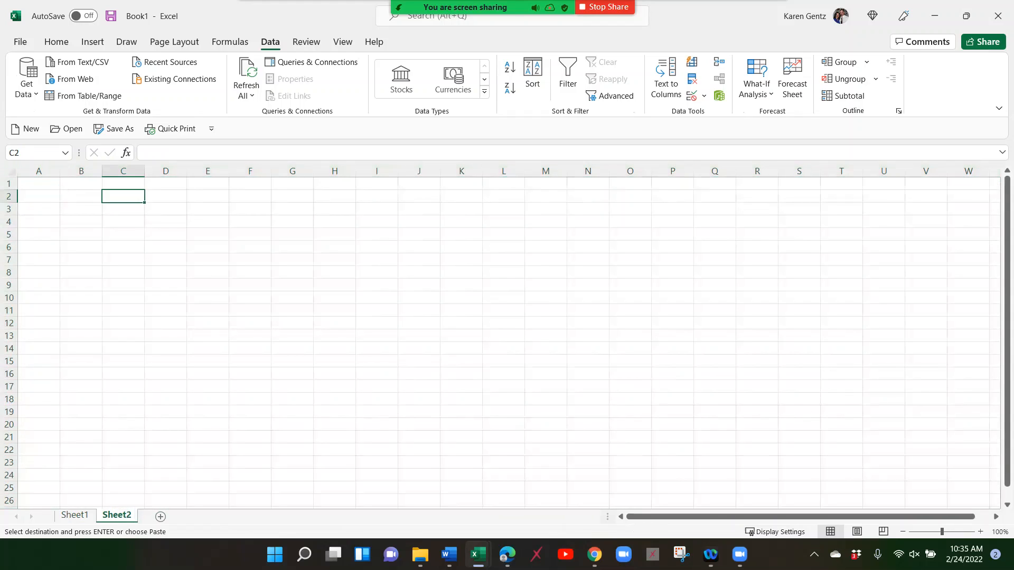
{"action": "type", "text": "250"}
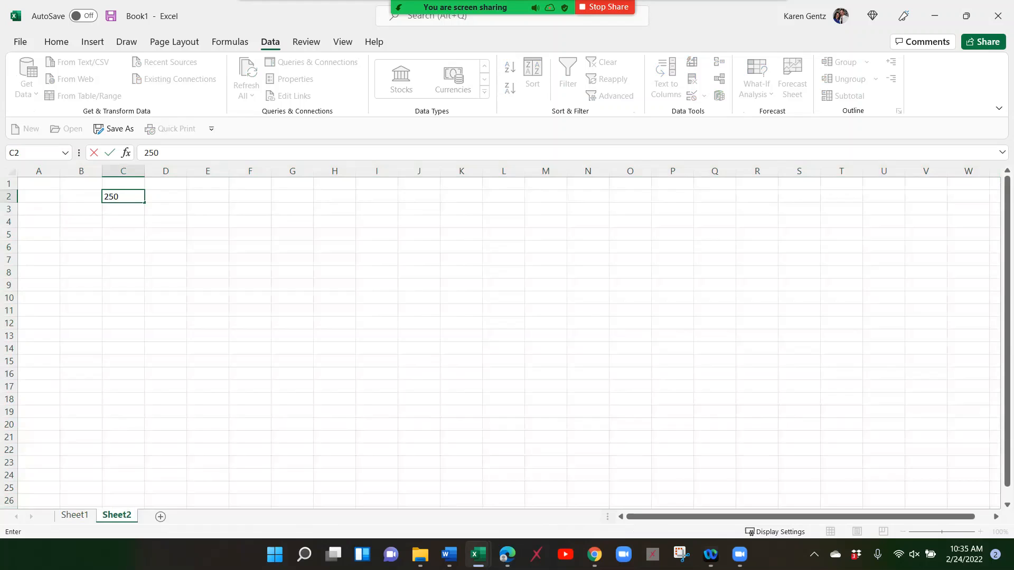
{"action": "key", "text": "Return"}
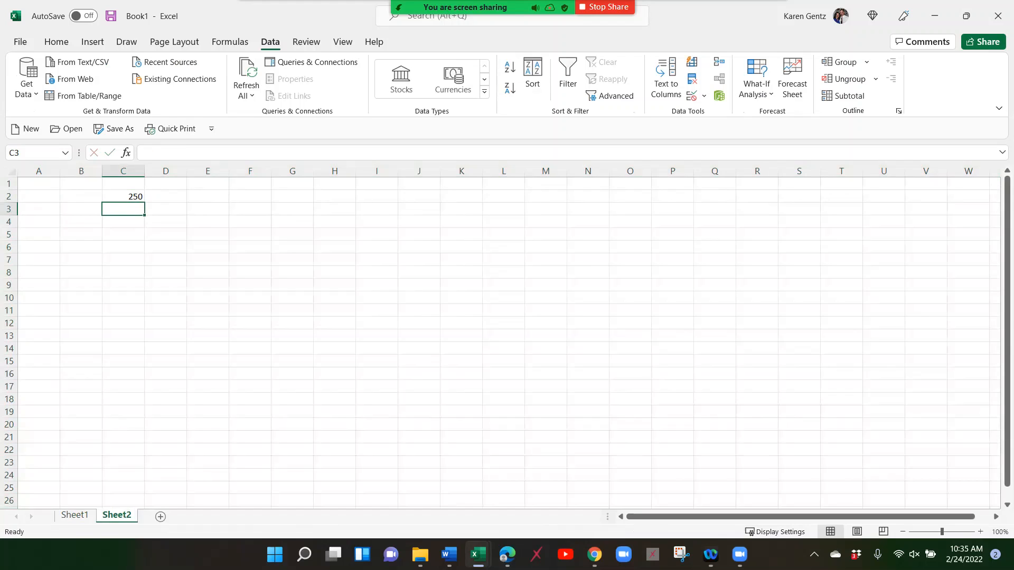
{"action": "type", "text": "229"}
{"action": "key", "text": "Return"}
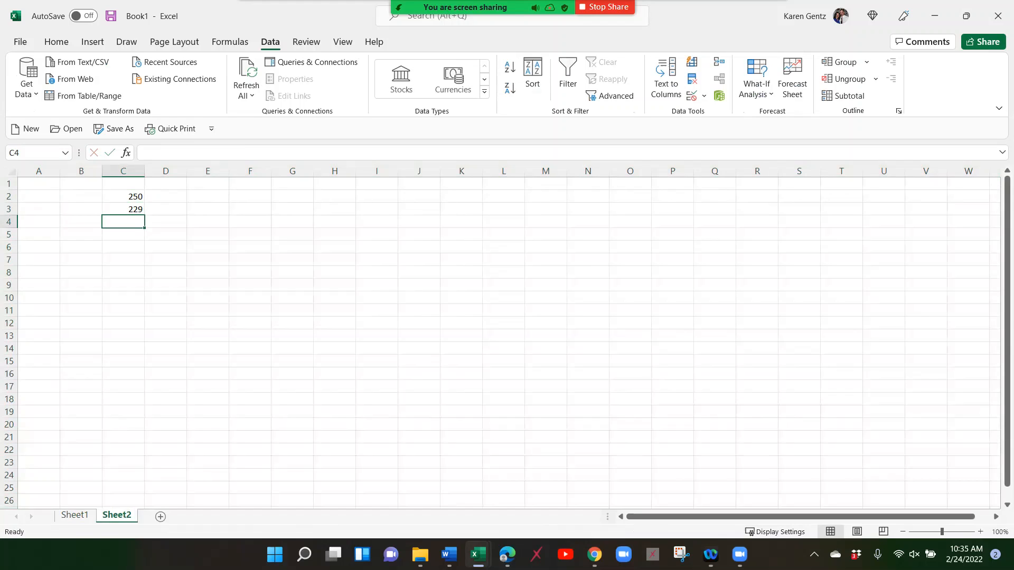
Calculate the points still needed in C4 with the formula =C2-C3
{"action": "type", "text": "="}
{"action": "left_click", "coordinate": [123, 197]}
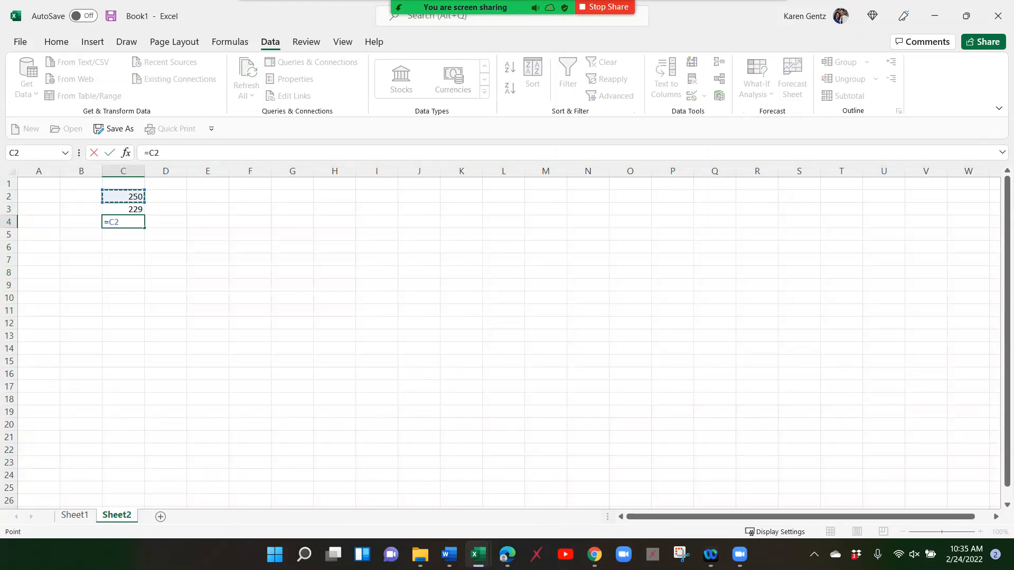
{"action": "type", "text": "-"}
{"action": "left_click", "coordinate": [123, 209]}
{"action": "key", "text": "Return"}
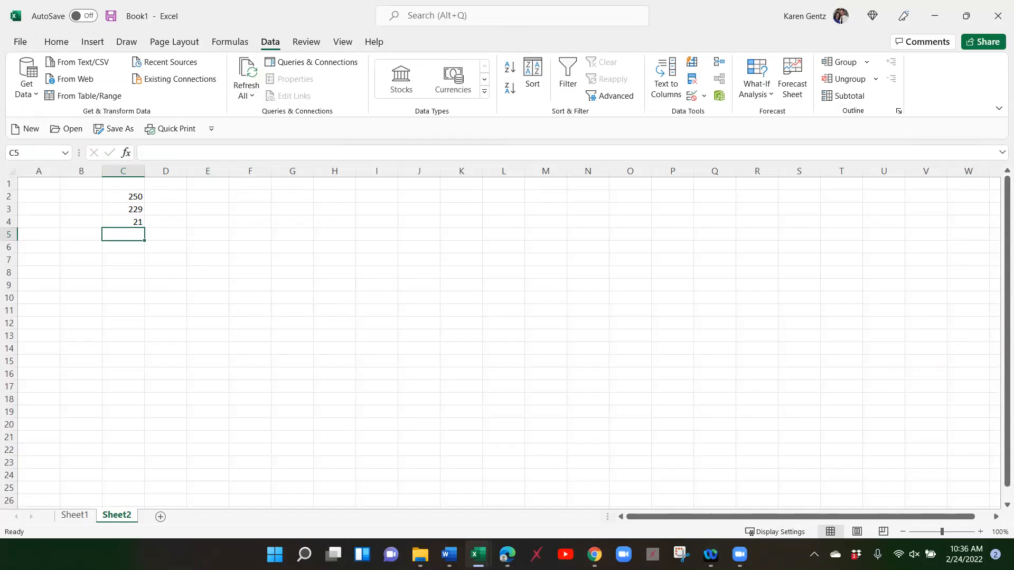
Divide the remaining points by 6 in C5 with the formula =C4/6
{"action": "type", "text": "="}
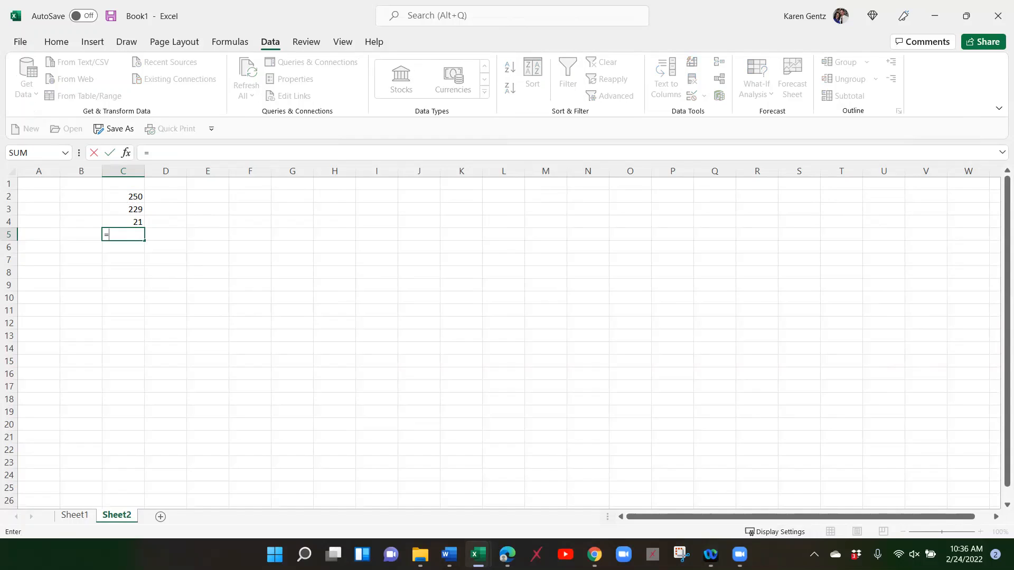
{"action": "key", "text": "Up"}
{"action": "type", "text": "/"}
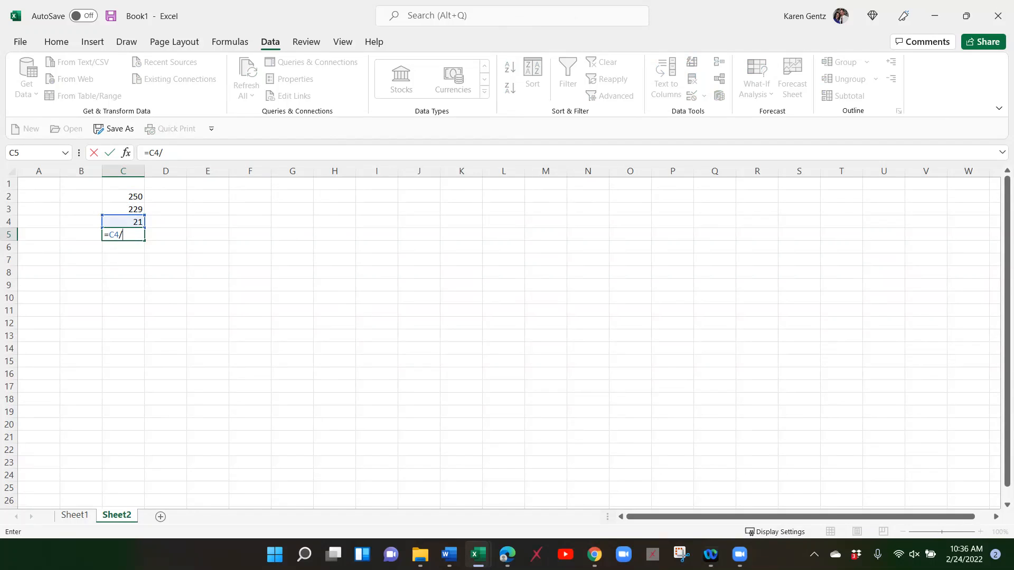
{"action": "type", "text": "6"}
{"action": "key", "text": "Return"}
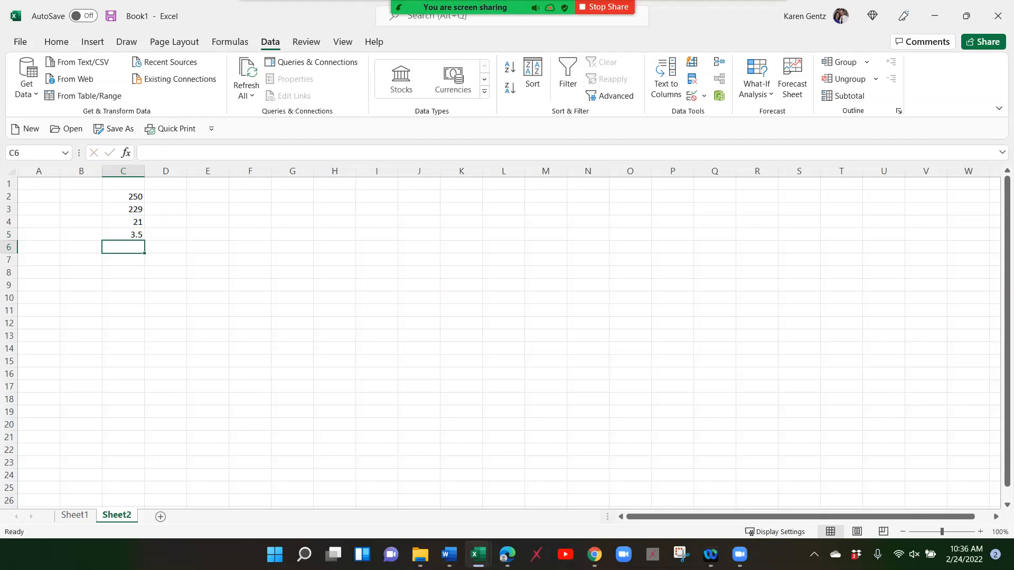
Change the divisor in the C5 formula to 5, making it =C4/5
{"action": "left_click", "coordinate": [123, 235]}
{"action": "left_click", "coordinate": [168, 153]}
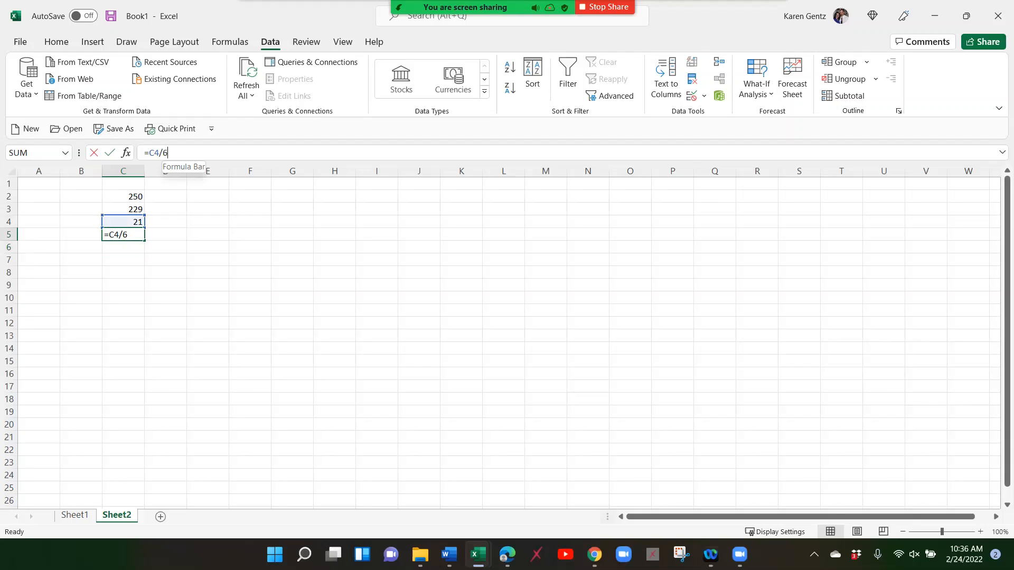
{"action": "key", "text": "BackSpace"}
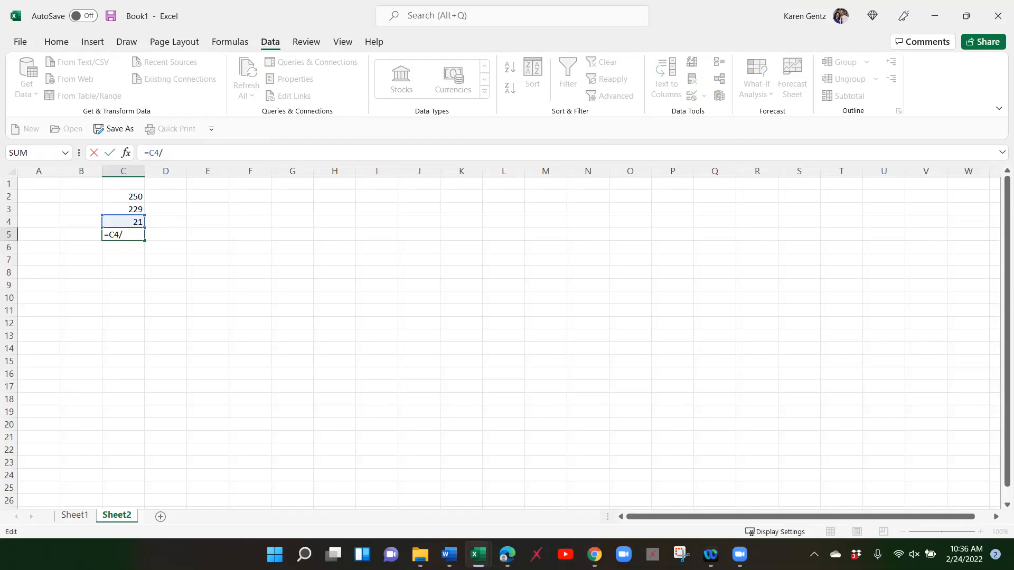
{"action": "type", "text": "5"}
{"action": "key", "text": "Return"}
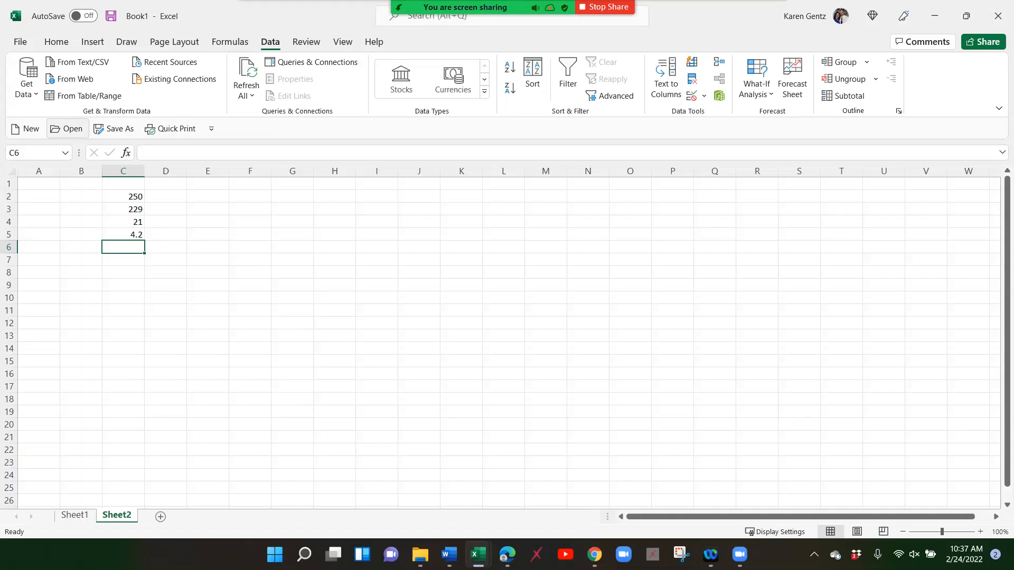
Change the divisor in the C5 formula to 4, making it =C4/4
{"action": "left_click", "coordinate": [123, 234]}
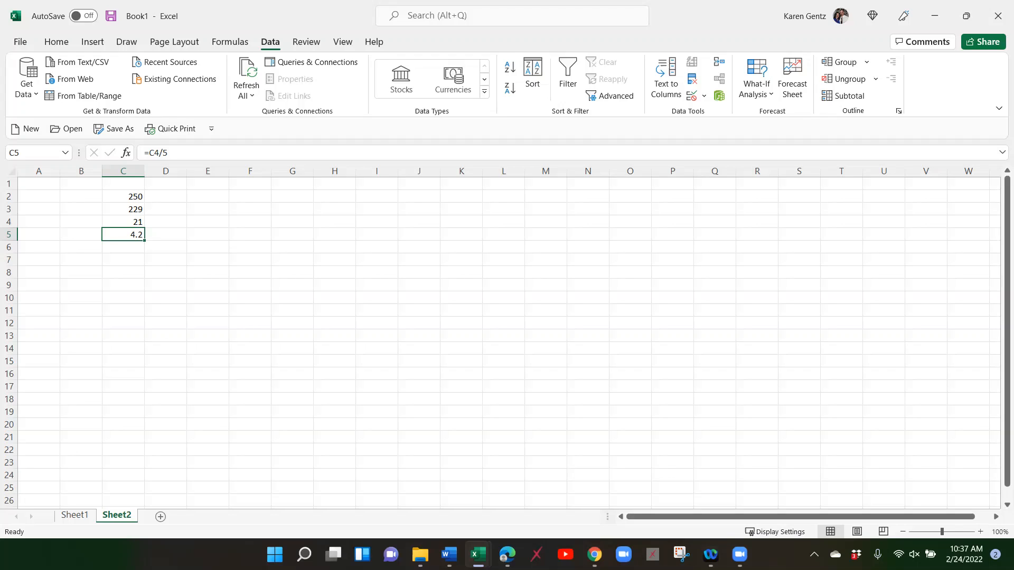
{"action": "key", "text": "F2"}
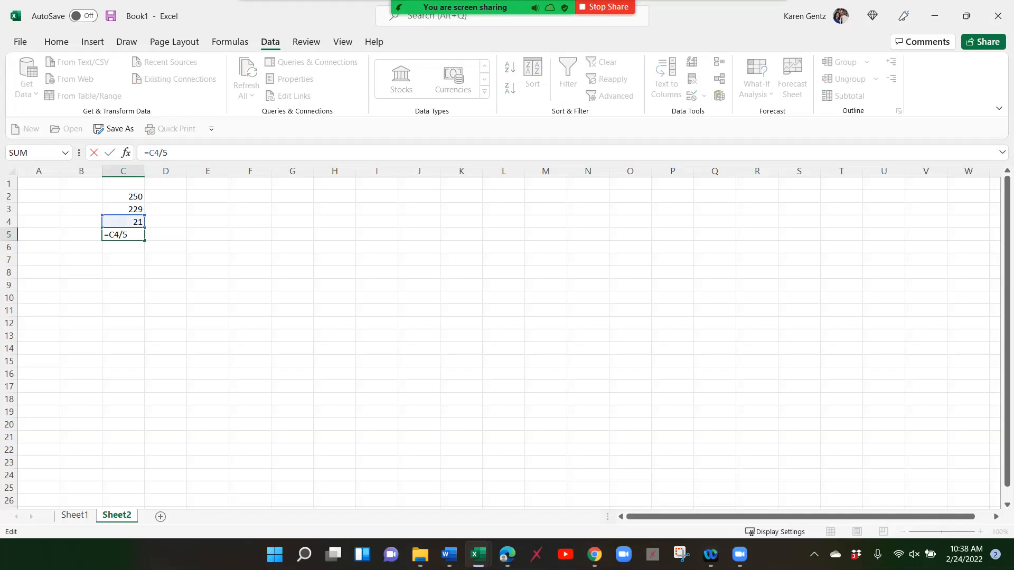
{"action": "key", "text": "BackSpace"}
{"action": "type", "text": "4"}
{"action": "key", "text": "Return"}
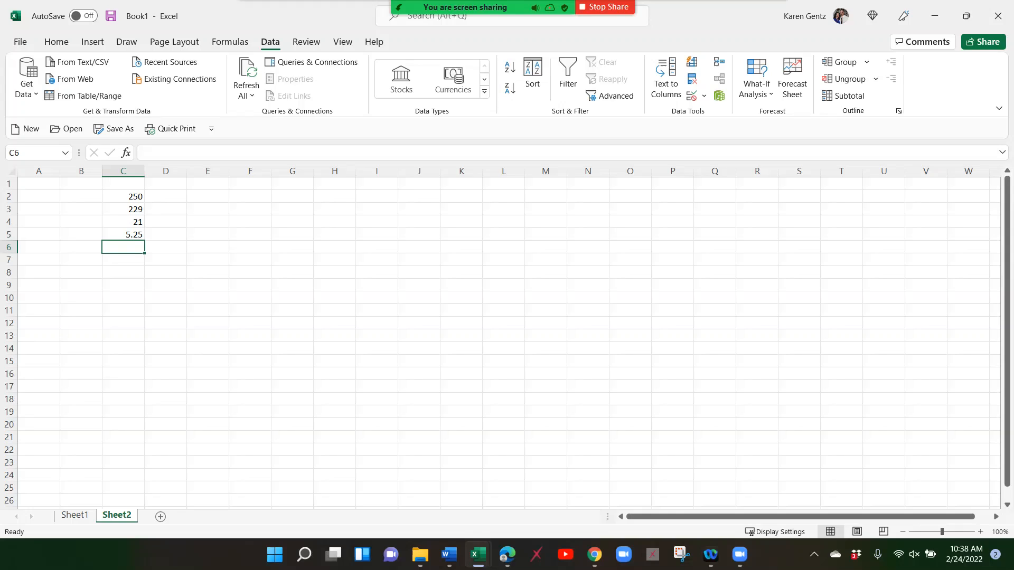
Return to the NEW Sr. Gold Tracker workbook and review the SUMMARY sheet's projections and rank table
{"action": "mouse_move", "coordinate": [478, 554]}
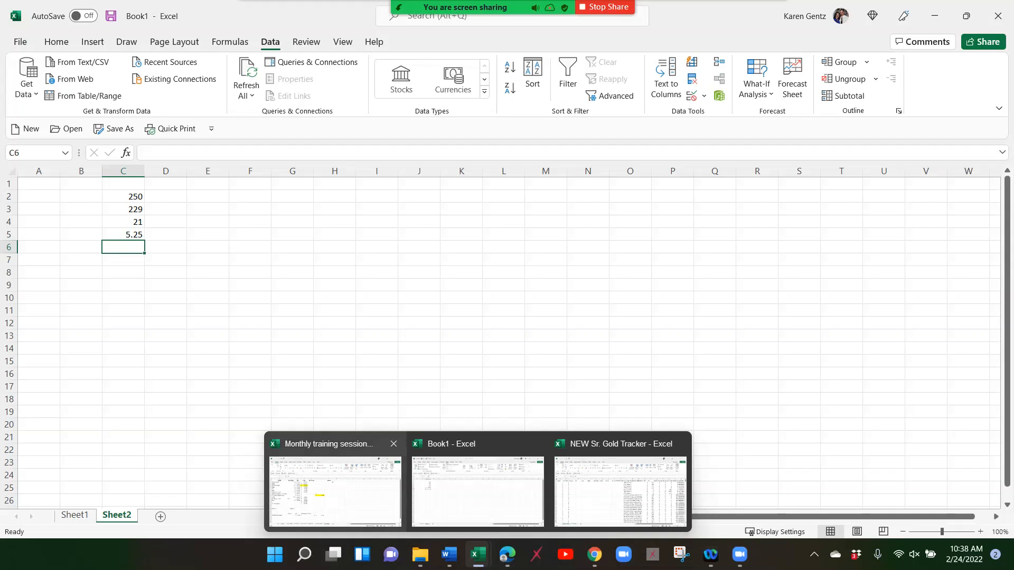
{"action": "left_click", "coordinate": [620, 491]}
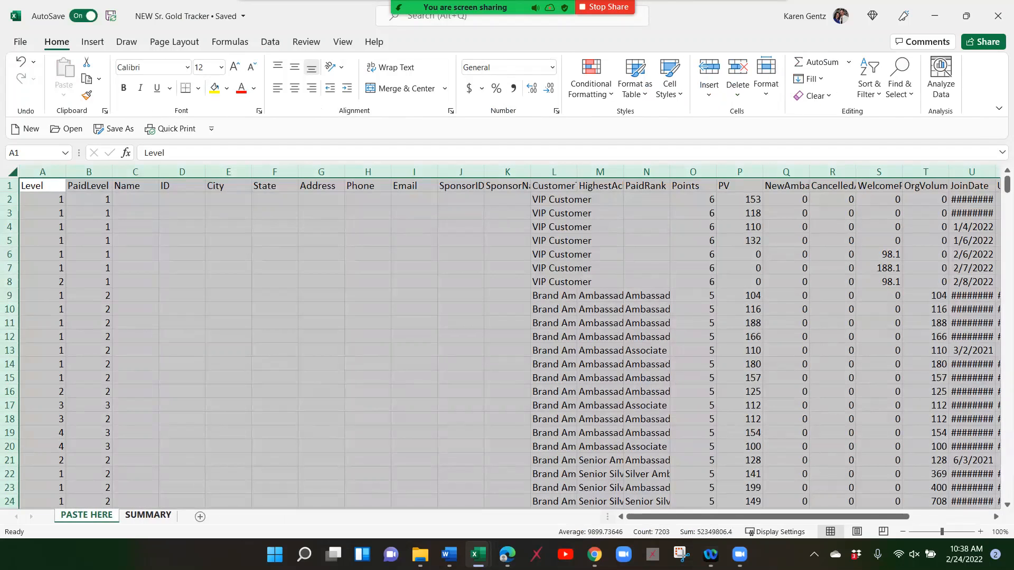
{"action": "left_click", "coordinate": [148, 514]}
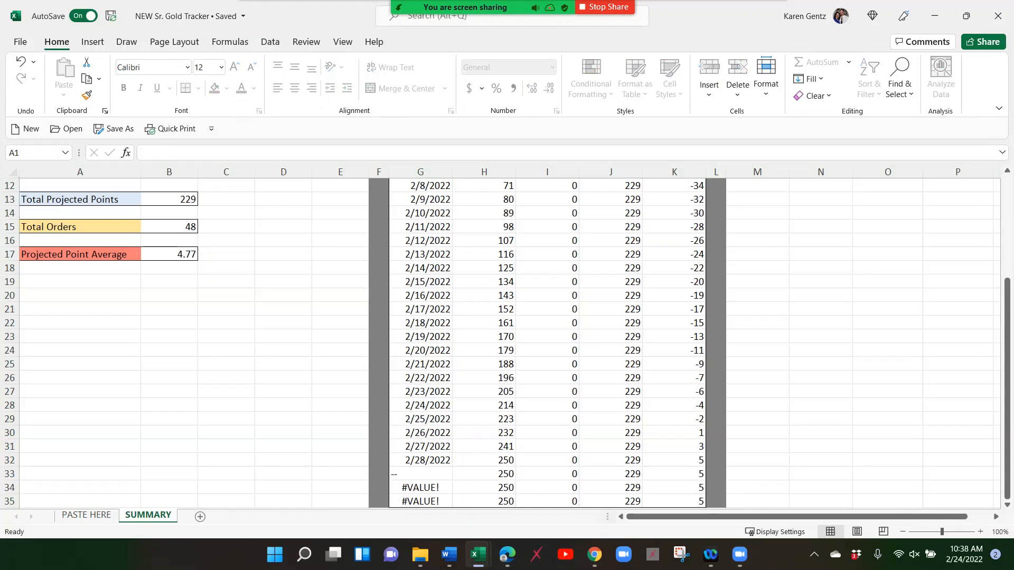
{"action": "scroll", "coordinate": [507, 344], "scroll_direction": "up", "scroll_amount": 4}
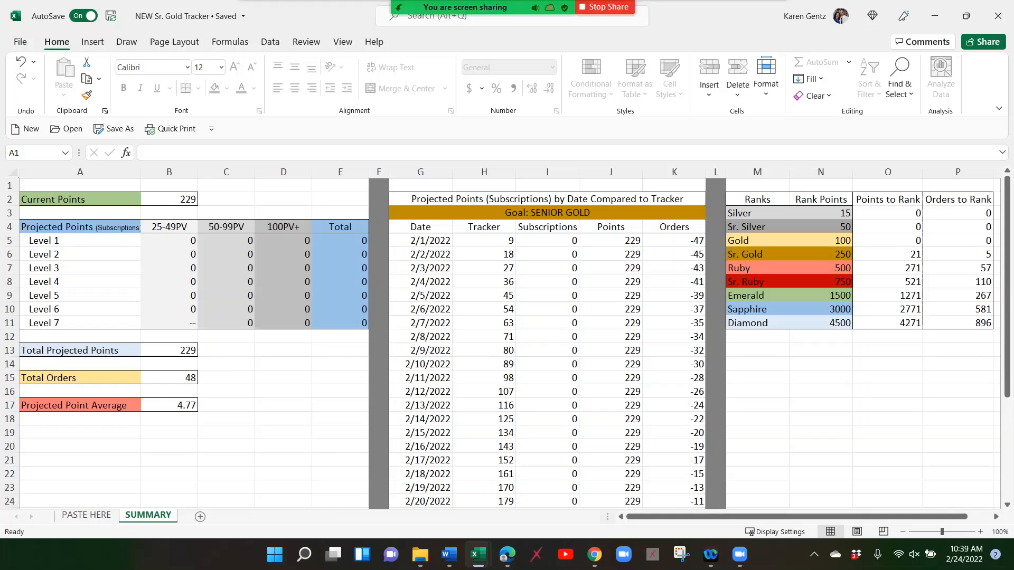
{"action": "key", "text": "ctrl+Page_Up"}
{"action": "key", "text": "ctrl+Page_Down"}
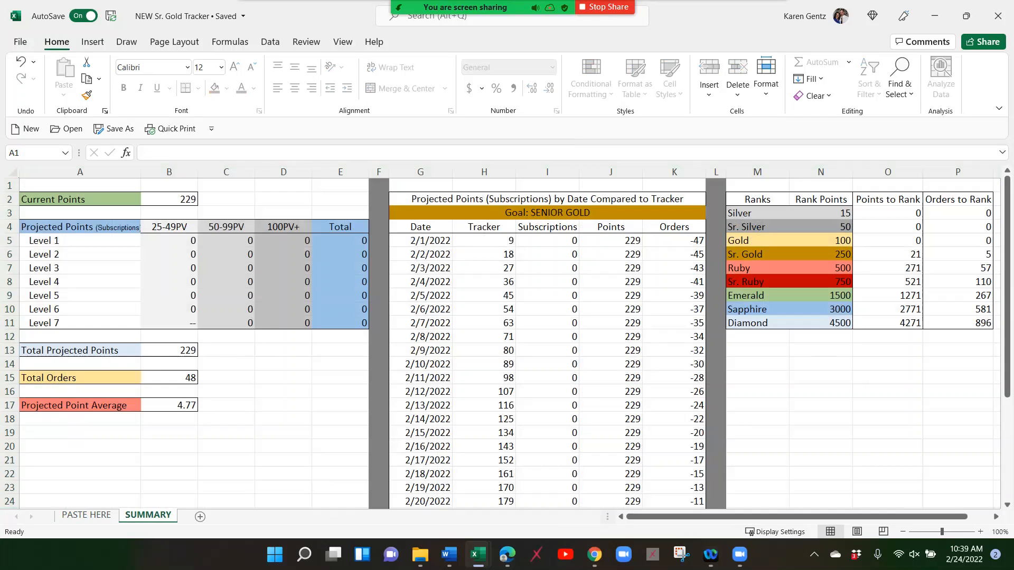